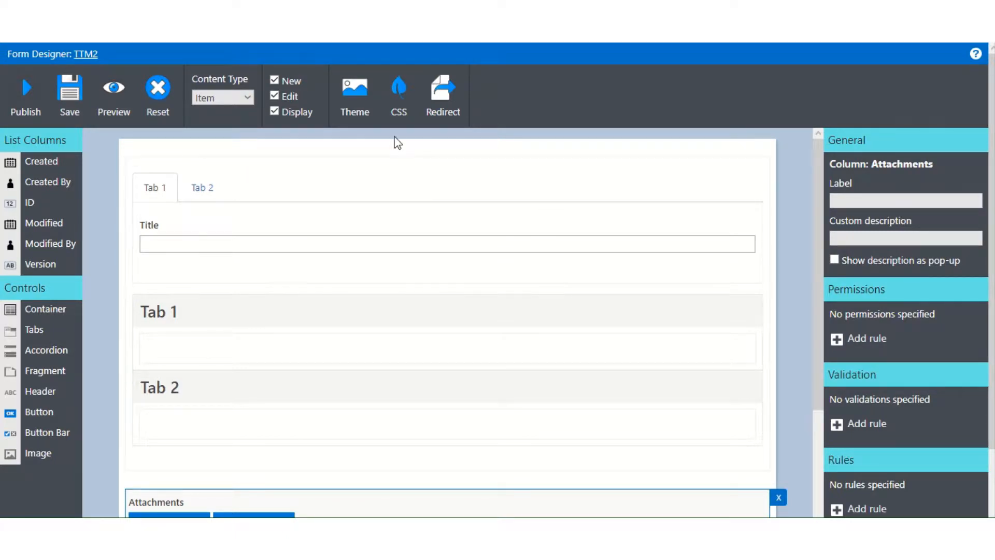
- Try the dark theme on the form and switch back to the light theme
{"action": "left_click", "coordinate": [366, 122]}
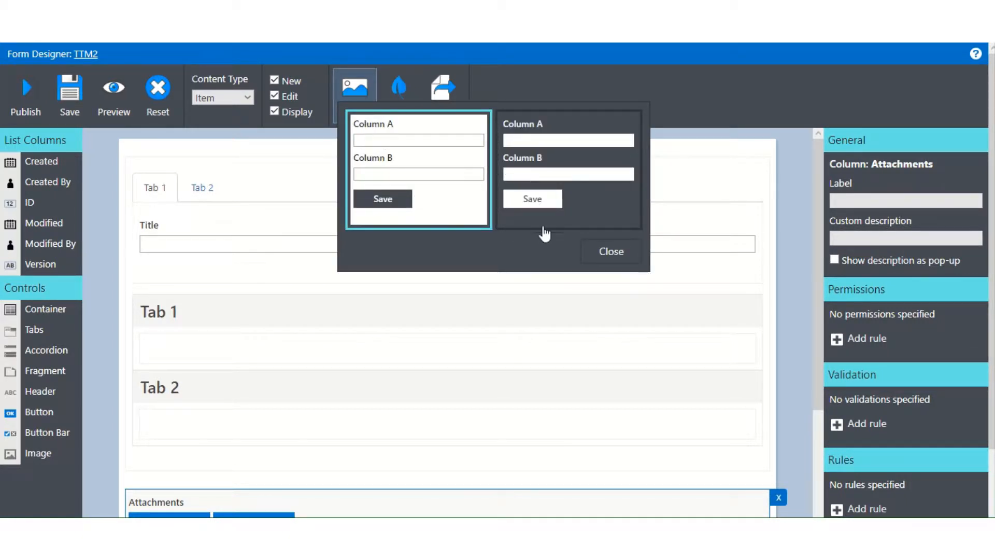
{"action": "left_click", "coordinate": [593, 224]}
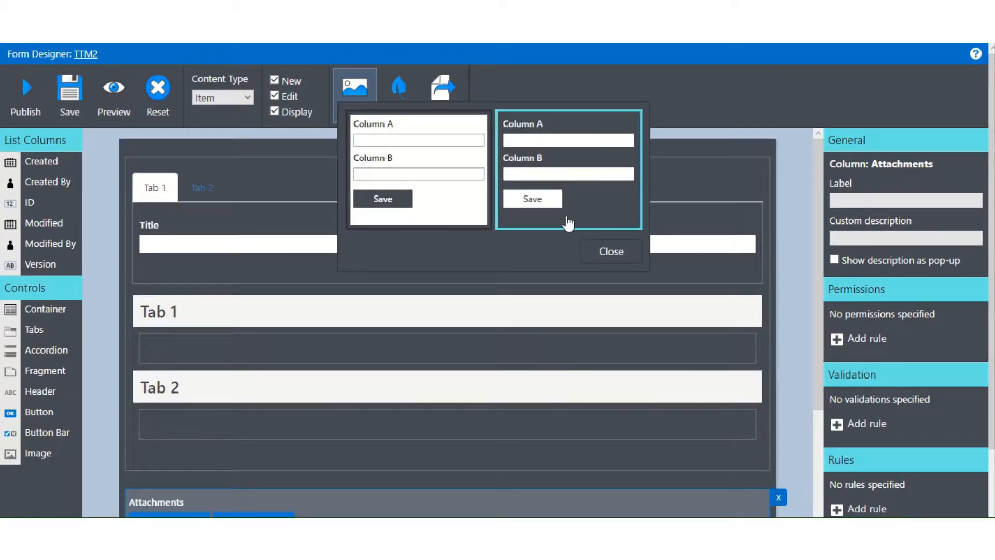
{"action": "left_click", "coordinate": [451, 213]}
{"action": "left_click", "coordinate": [641, 243]}
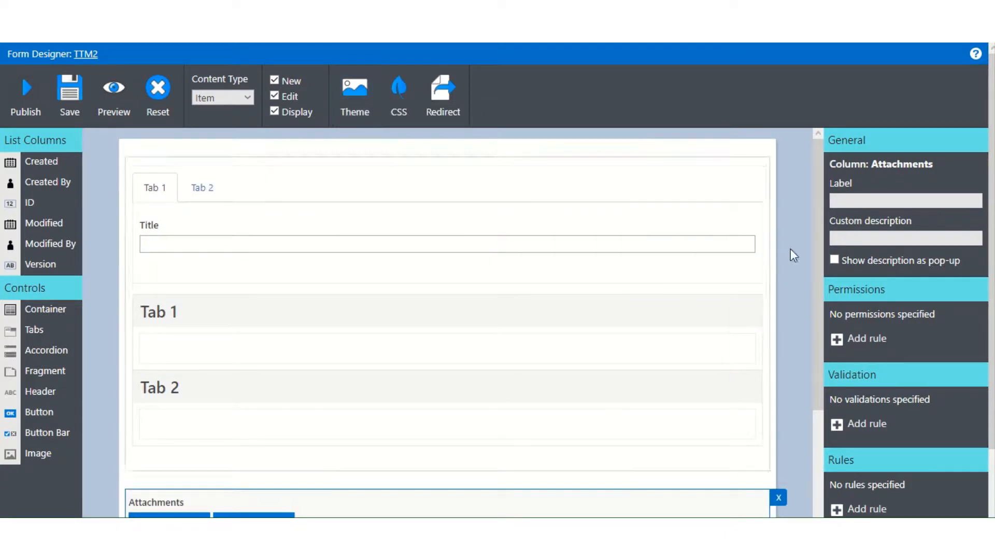
- Try the Modern and Impact themes on the Tabs control and switch back to the Default theme
{"action": "left_click", "coordinate": [477, 172]}
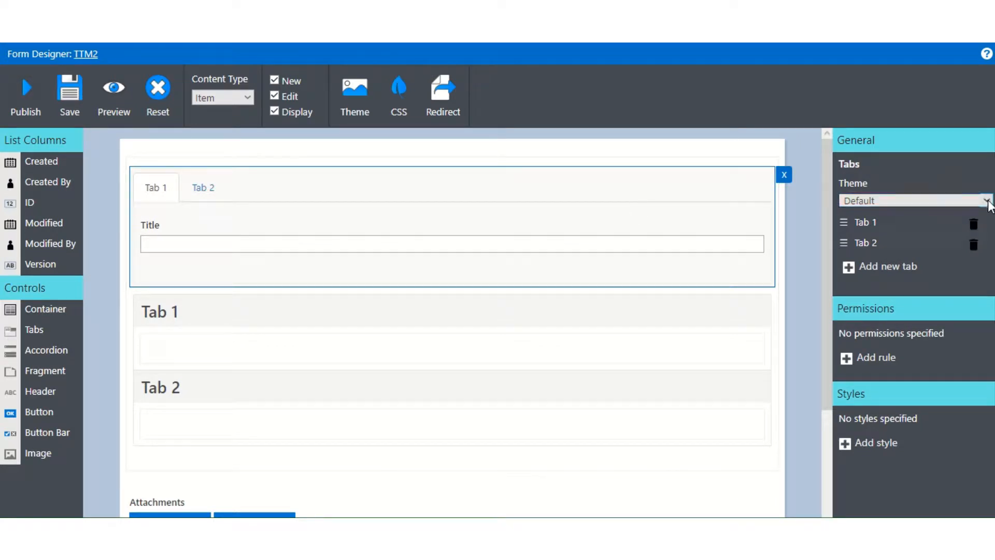
{"action": "left_click", "coordinate": [984, 200]}
{"action": "left_click", "coordinate": [924, 229]}
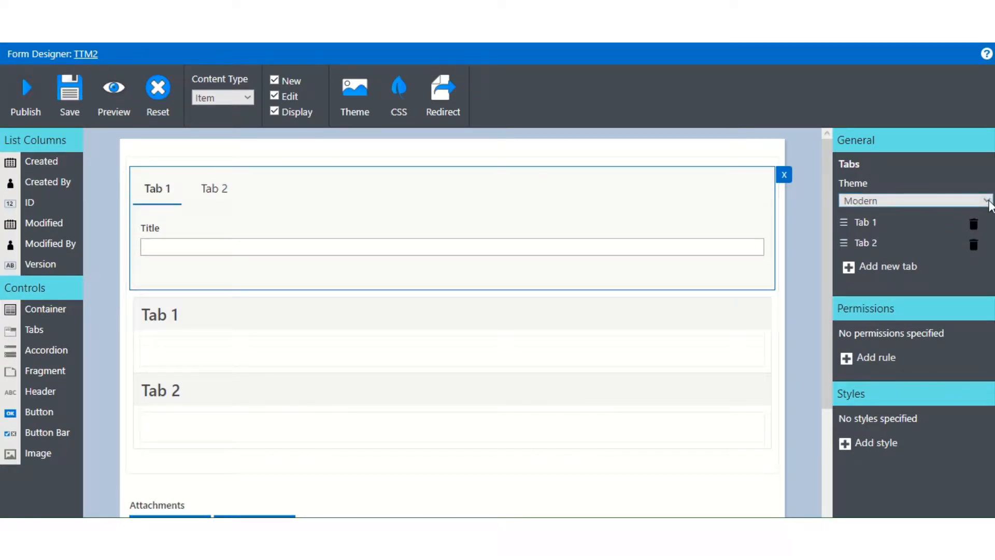
{"action": "left_click", "coordinate": [986, 201]}
{"action": "left_click", "coordinate": [954, 238]}
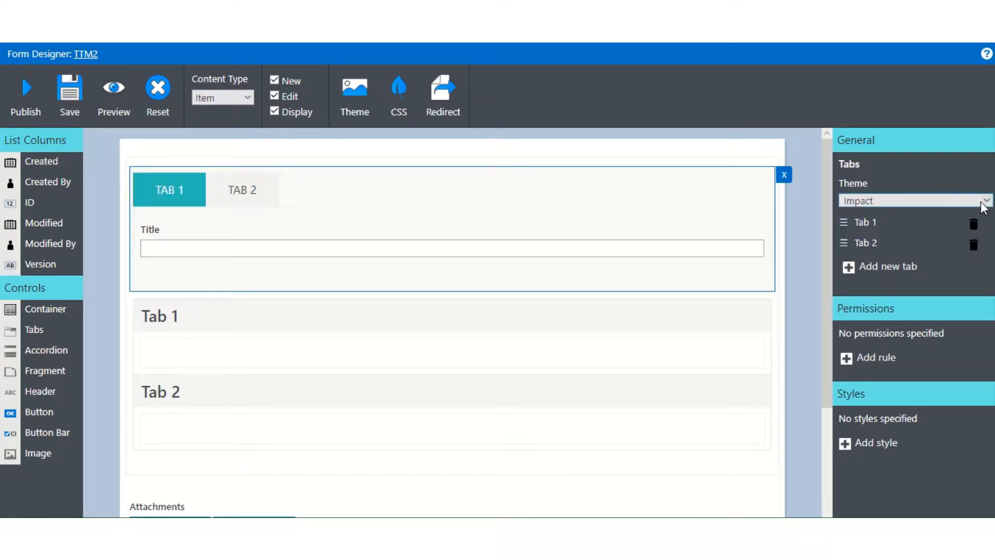
{"action": "left_click", "coordinate": [985, 200]}
{"action": "left_click", "coordinate": [928, 215]}
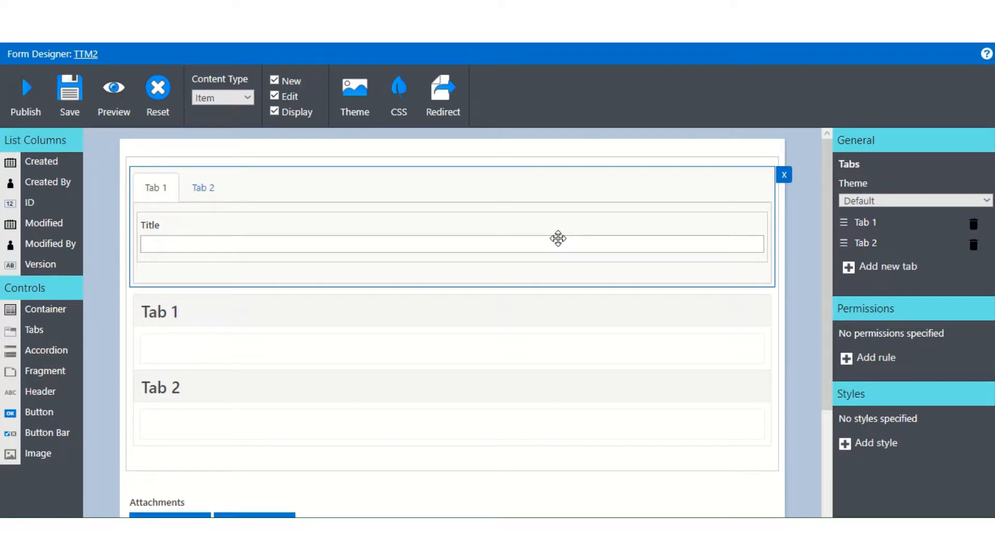
- Add a style to the Title column with the Garamond font family and a 14px font size
{"action": "left_click", "coordinate": [558, 237]}
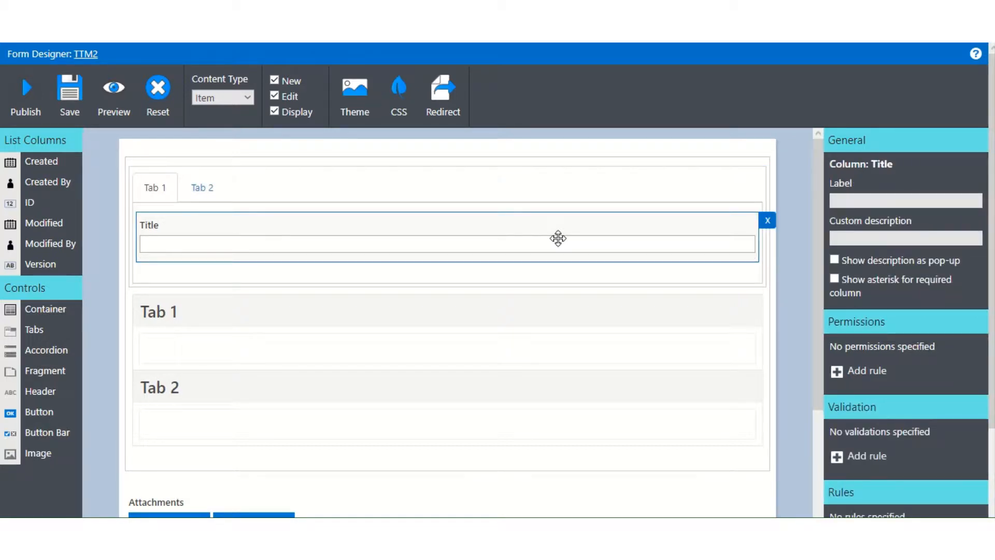
{"action": "scroll", "coordinate": [958, 325], "scroll_direction": "down", "scroll_amount": 2}
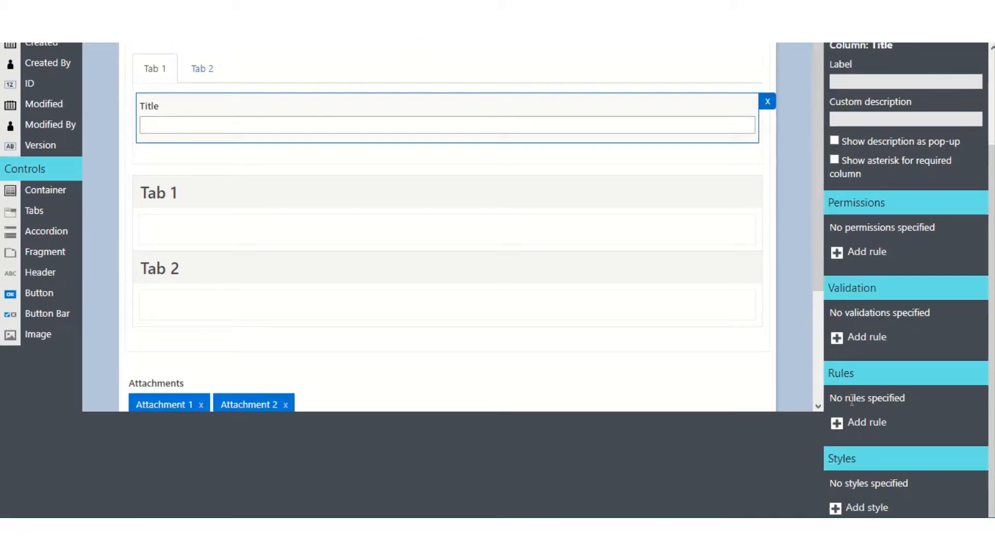
{"action": "left_click", "coordinate": [835, 509]}
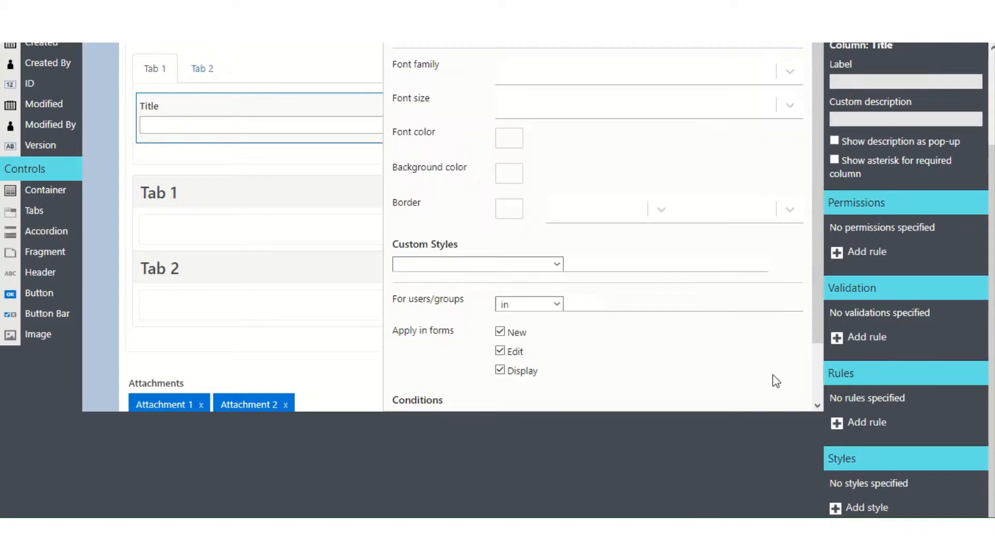
{"action": "scroll", "coordinate": [632, 256], "scroll_direction": "up", "scroll_amount": 1}
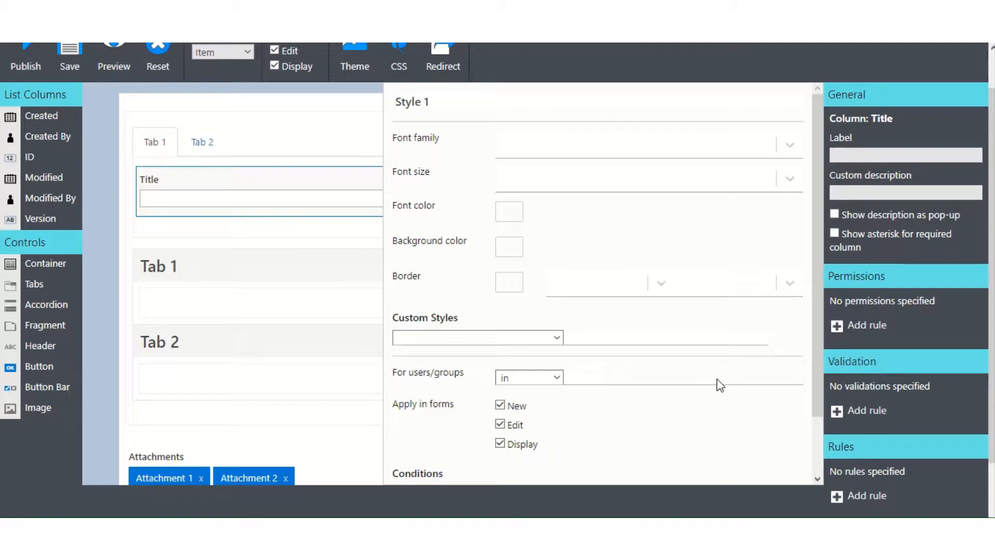
{"action": "left_click", "coordinate": [790, 145]}
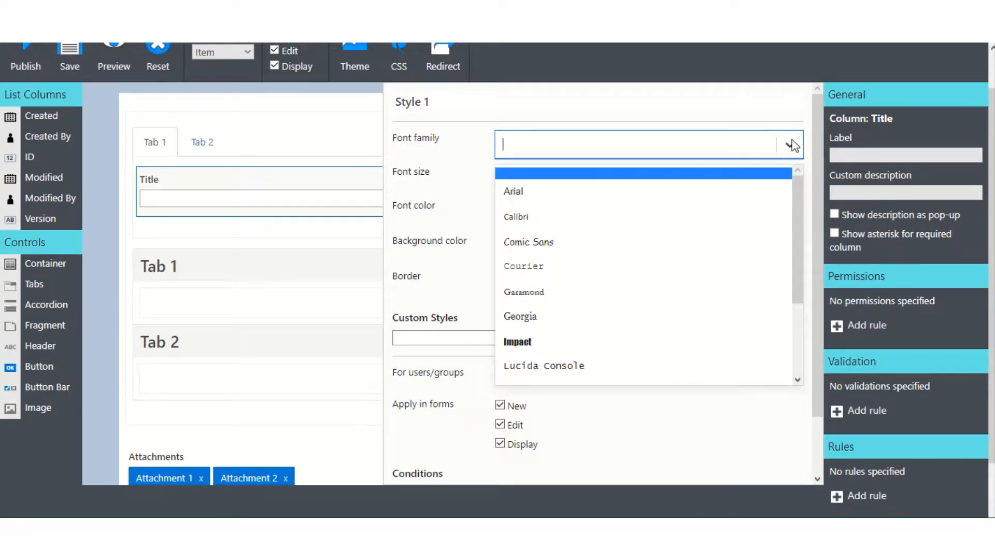
{"action": "left_click_drag", "start_coordinate": [798, 268], "coordinate": [817, 208]}
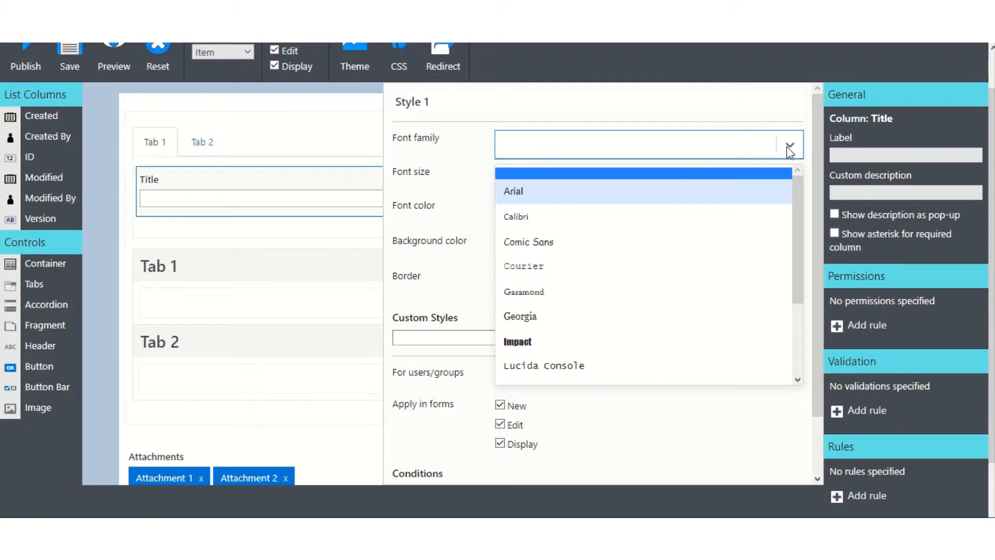
{"action": "left_click", "coordinate": [530, 294]}
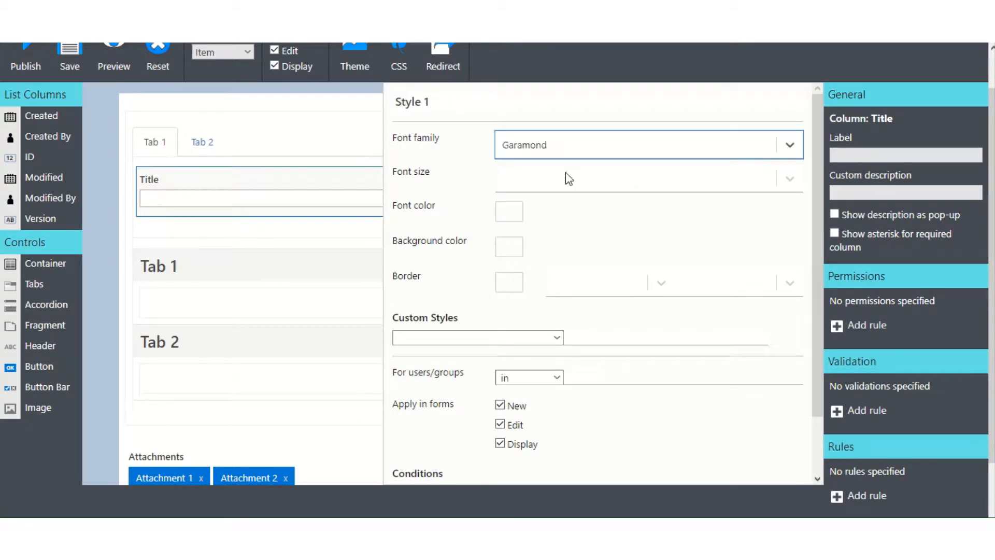
{"action": "left_click", "coordinate": [798, 178]}
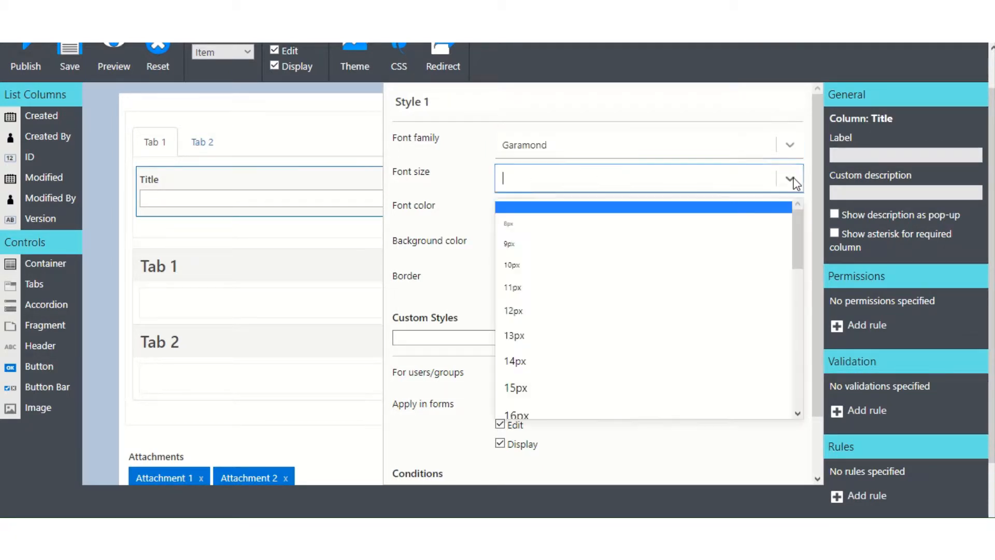
{"action": "left_click", "coordinate": [550, 364]}
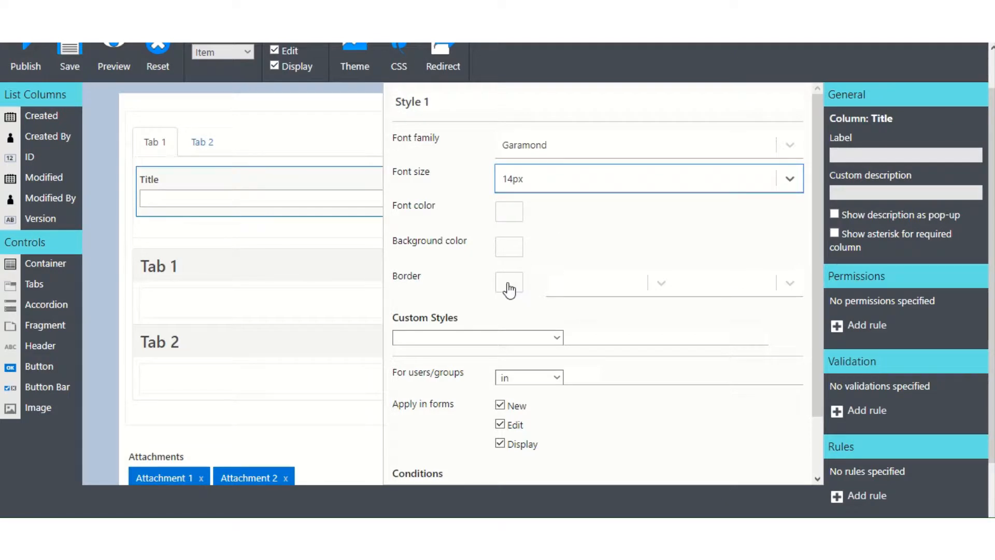
- Set the style's font color to a custom dark purple, trying several red shades on the way
{"action": "left_click", "coordinate": [512, 218]}
{"action": "left_click", "coordinate": [512, 218]}
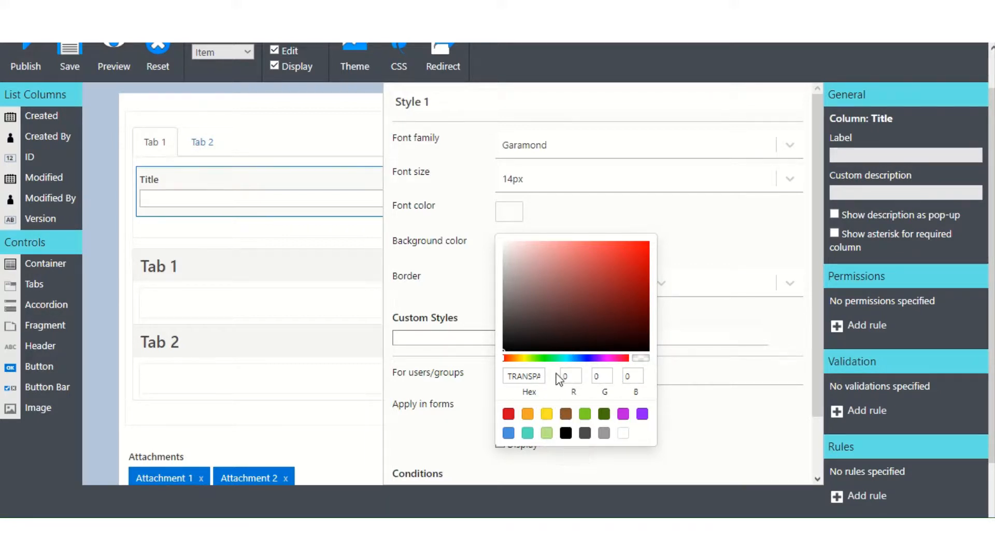
{"action": "left_click", "coordinate": [623, 305]}
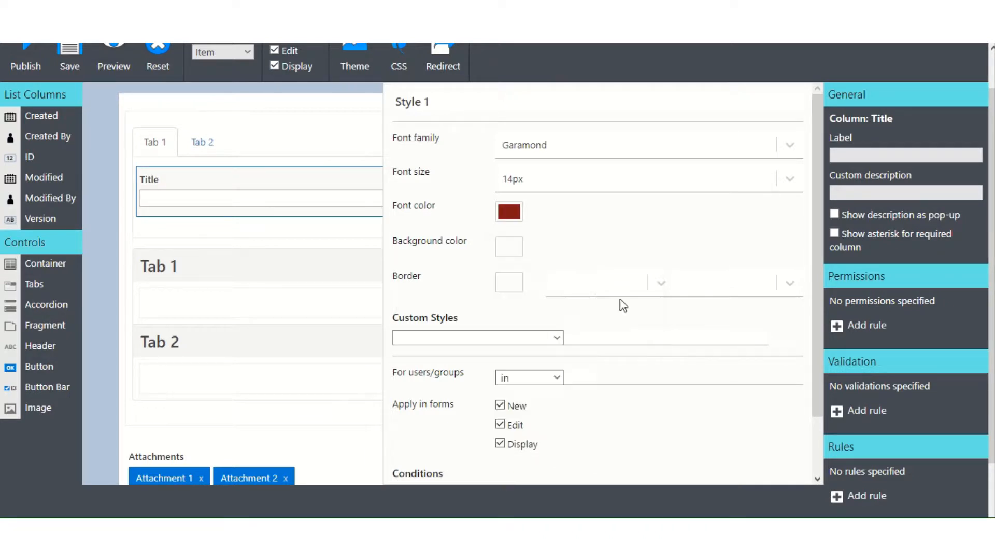
{"action": "left_click", "coordinate": [509, 213]}
{"action": "left_click", "coordinate": [611, 287]}
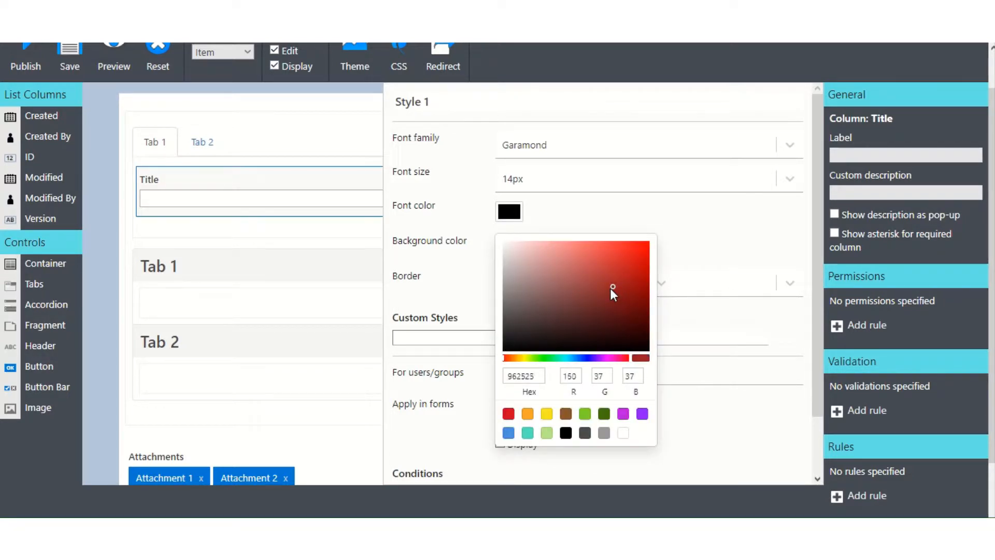
{"action": "left_click_drag", "start_coordinate": [610, 289], "coordinate": [558, 270]}
{"action": "left_click", "coordinate": [511, 213]}
{"action": "left_click_drag", "start_coordinate": [573, 306], "coordinate": [600, 312]}
{"action": "left_click", "coordinate": [510, 213]}
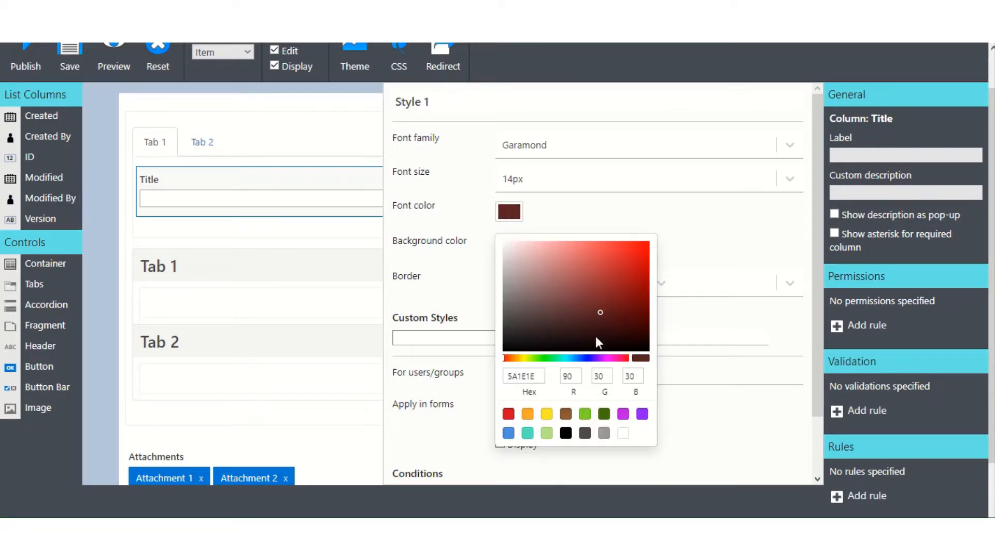
{"action": "left_click", "coordinate": [609, 357]}
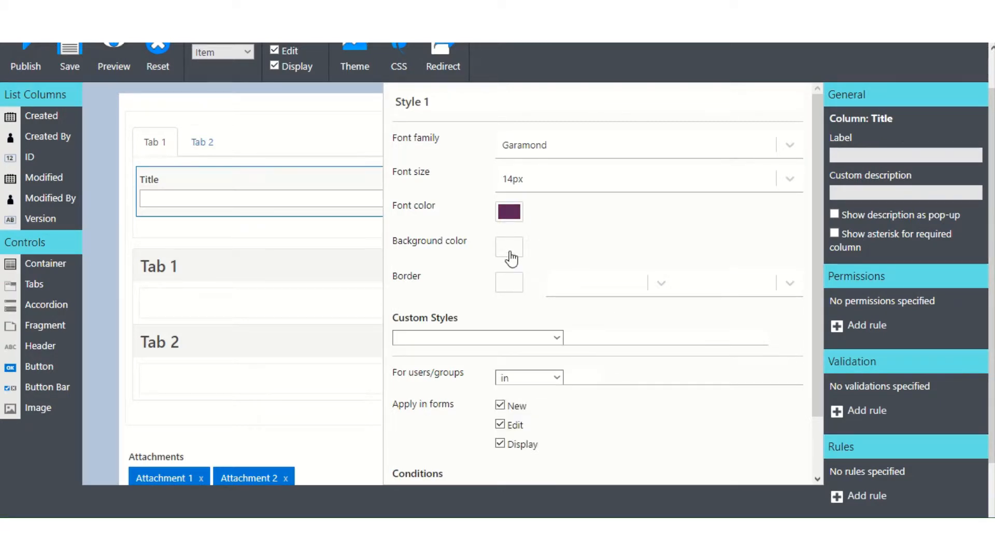
- Examine the style's border color, line style and thickness choices and the list of custom style properties
{"action": "left_click", "coordinate": [512, 288]}
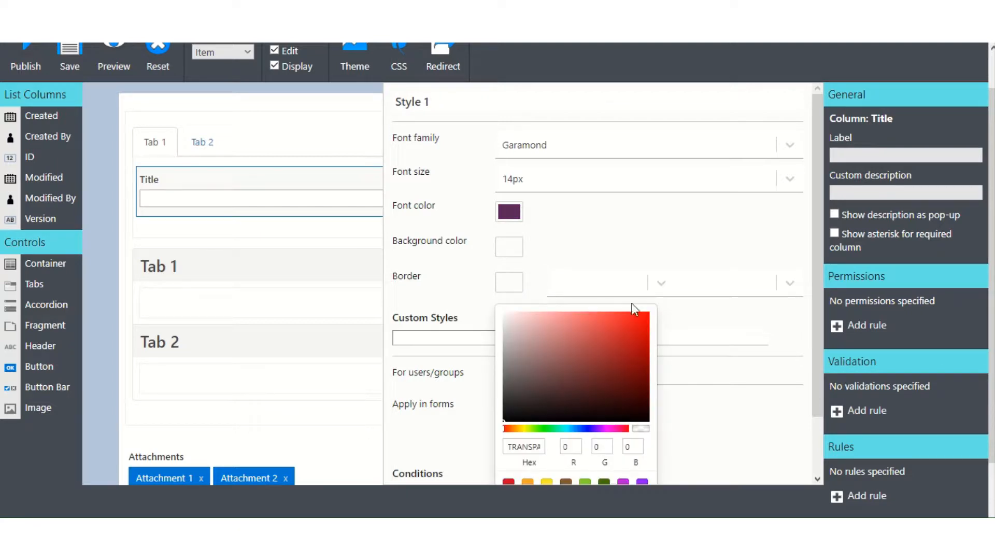
{"action": "left_click", "coordinate": [661, 284]}
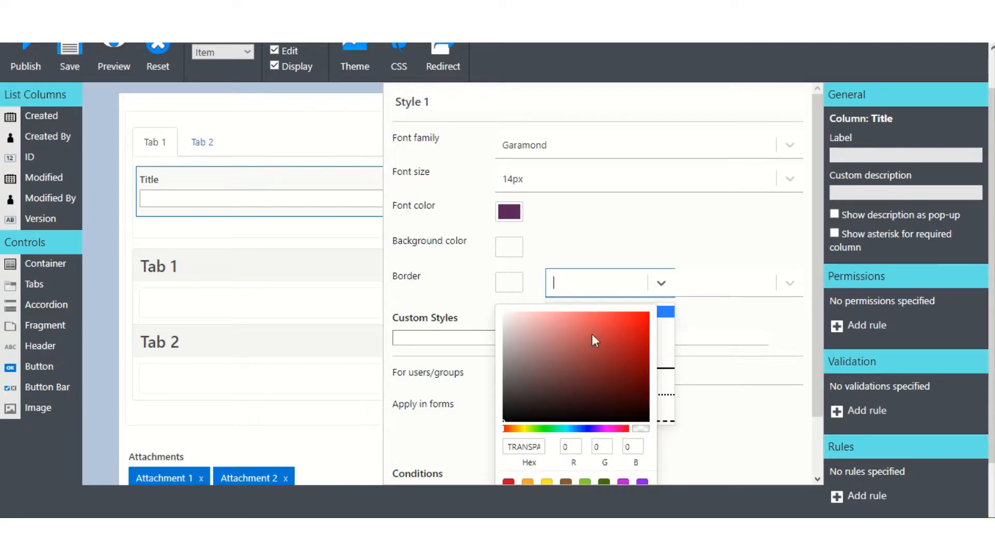
{"action": "left_click", "coordinate": [506, 286]}
{"action": "left_click", "coordinate": [661, 284]}
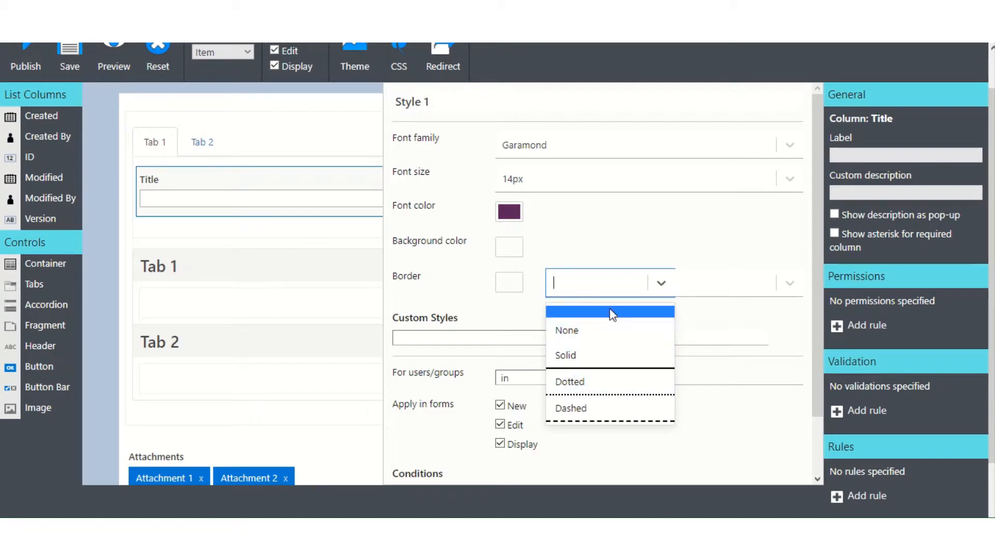
{"action": "left_click", "coordinate": [798, 286]}
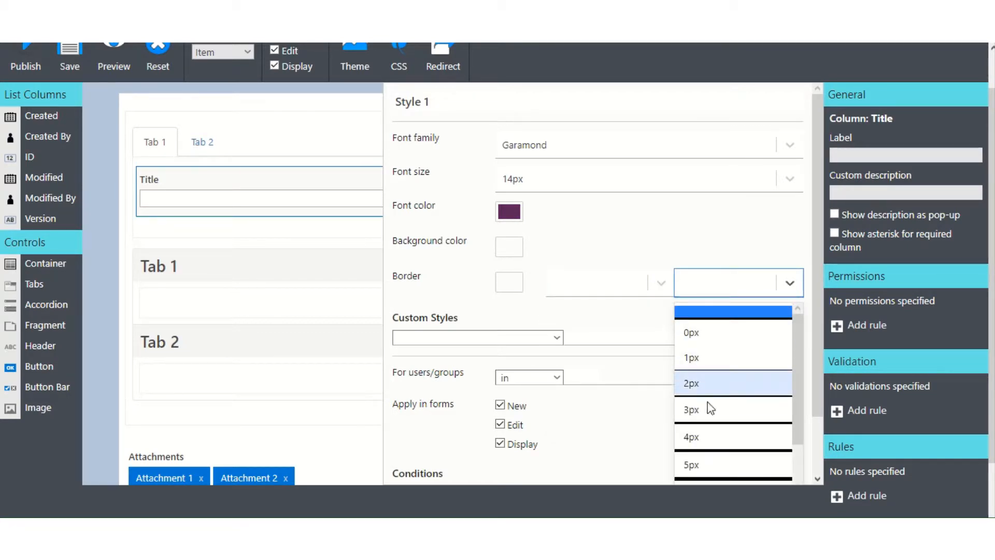
{"action": "left_click", "coordinate": [467, 297]}
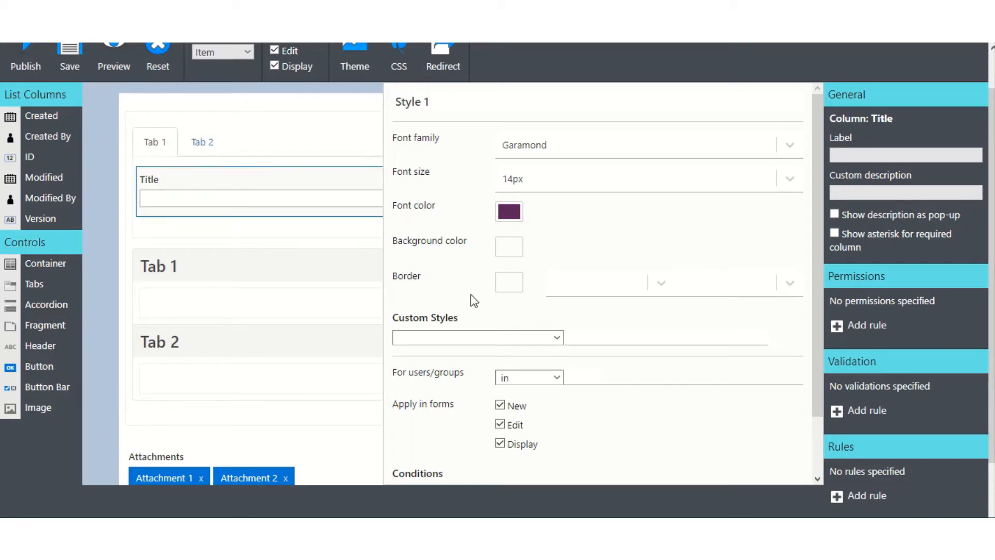
{"action": "left_click", "coordinate": [557, 340]}
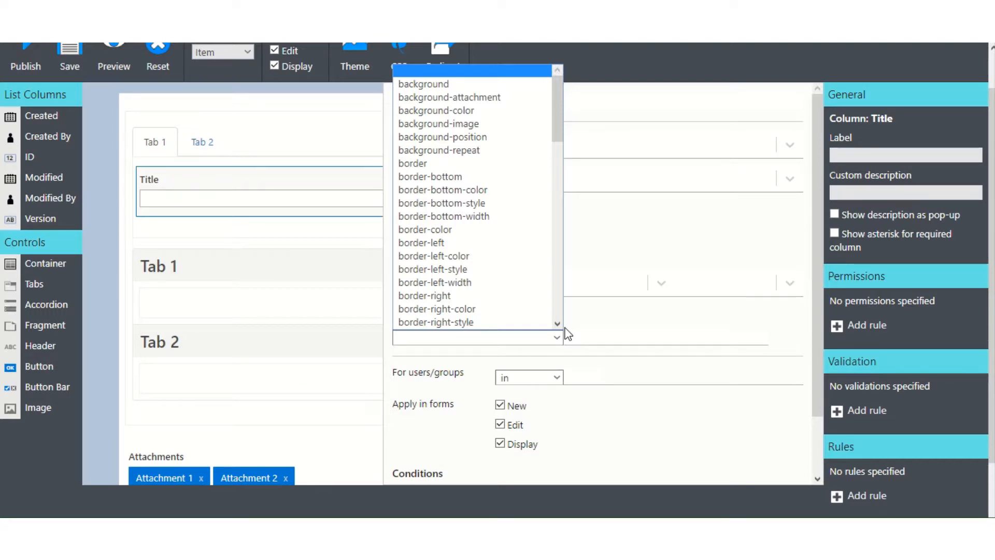
{"action": "left_click", "coordinate": [622, 334]}
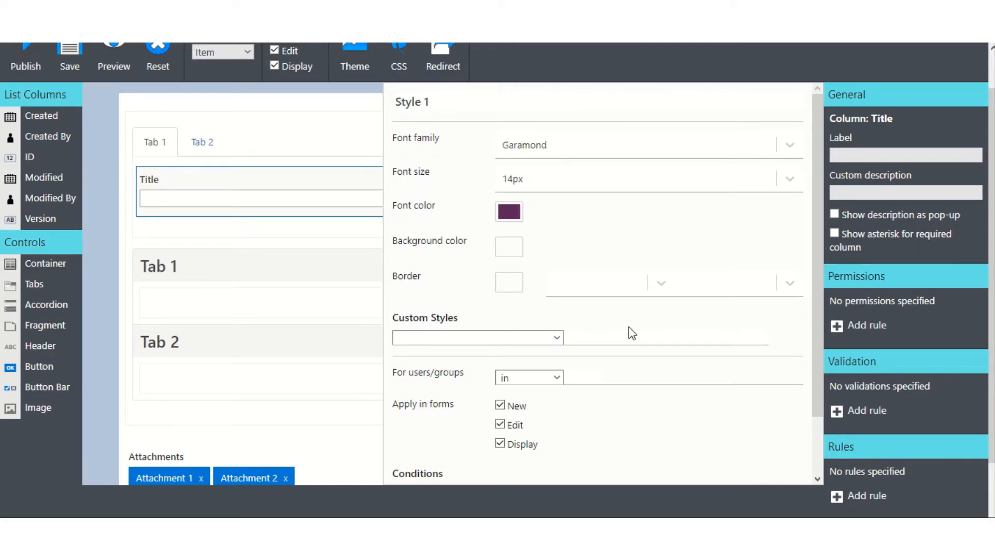
- Save the new style for the Title column
{"action": "scroll", "coordinate": [675, 413], "scroll_direction": "down", "scroll_amount": 2}
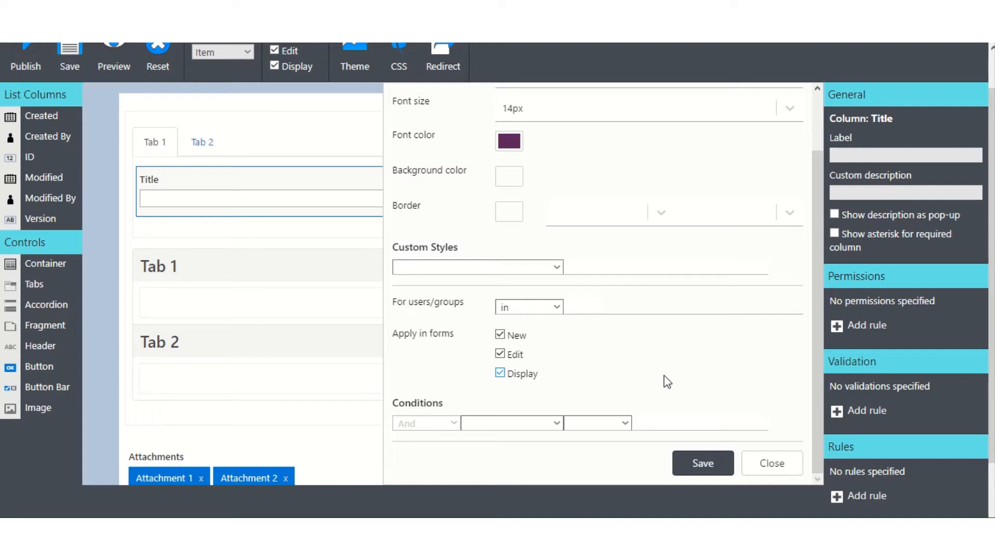
{"action": "scroll", "coordinate": [664, 375], "scroll_direction": "down", "scroll_amount": 2}
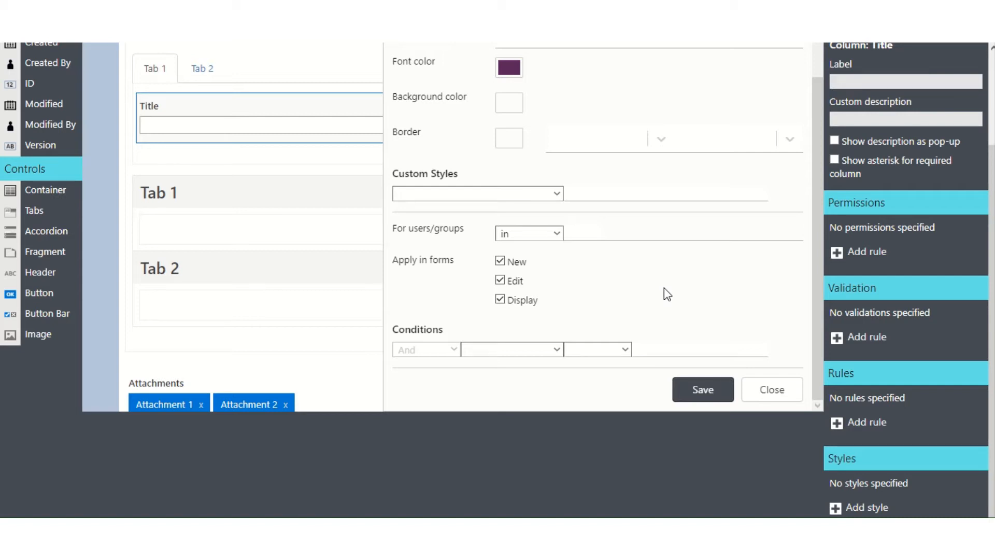
{"action": "left_click", "coordinate": [717, 395]}
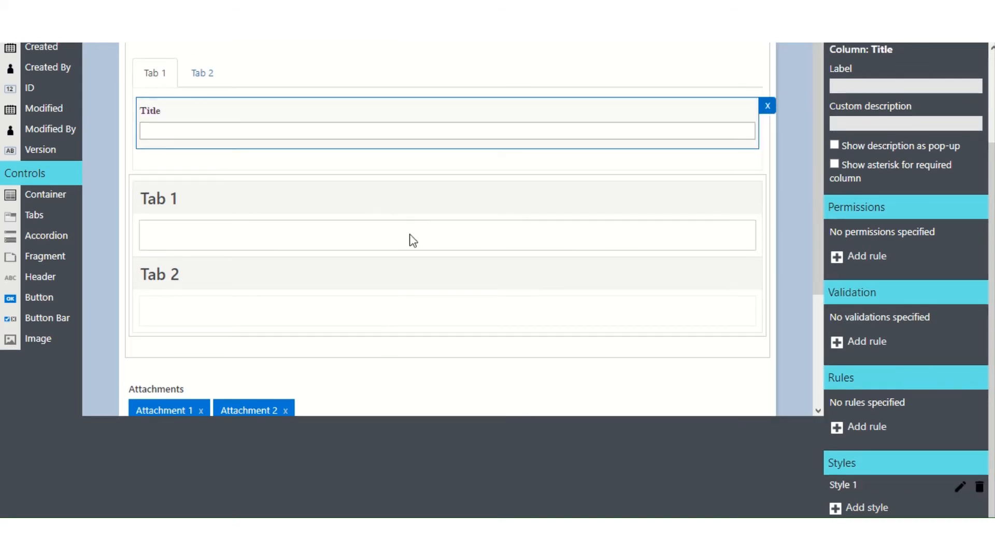
{"action": "scroll", "coordinate": [335, 187], "scroll_direction": "up", "scroll_amount": 2}
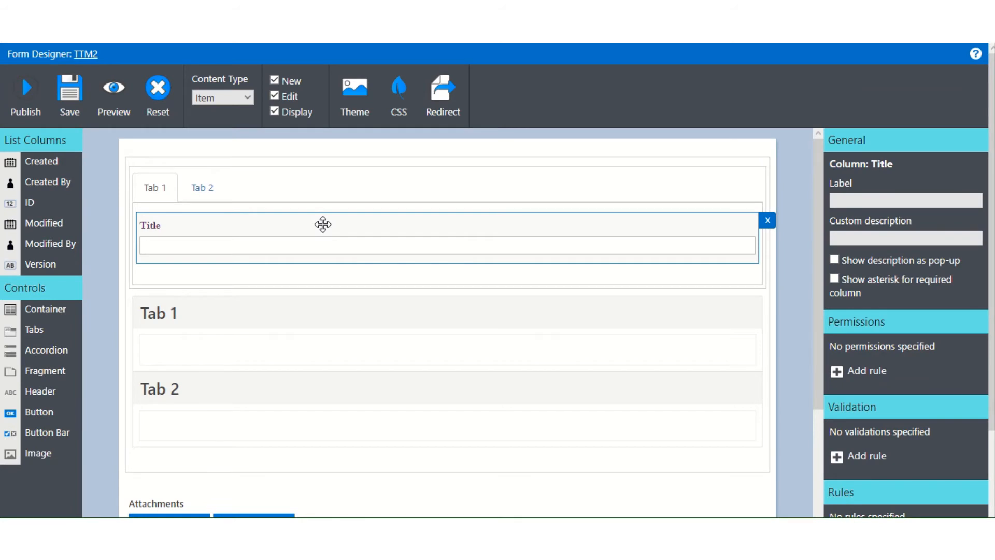
- Reopen the Title column's Style 1, make its name editable and save the style
{"action": "scroll", "coordinate": [845, 374], "scroll_direction": "down", "scroll_amount": 2}
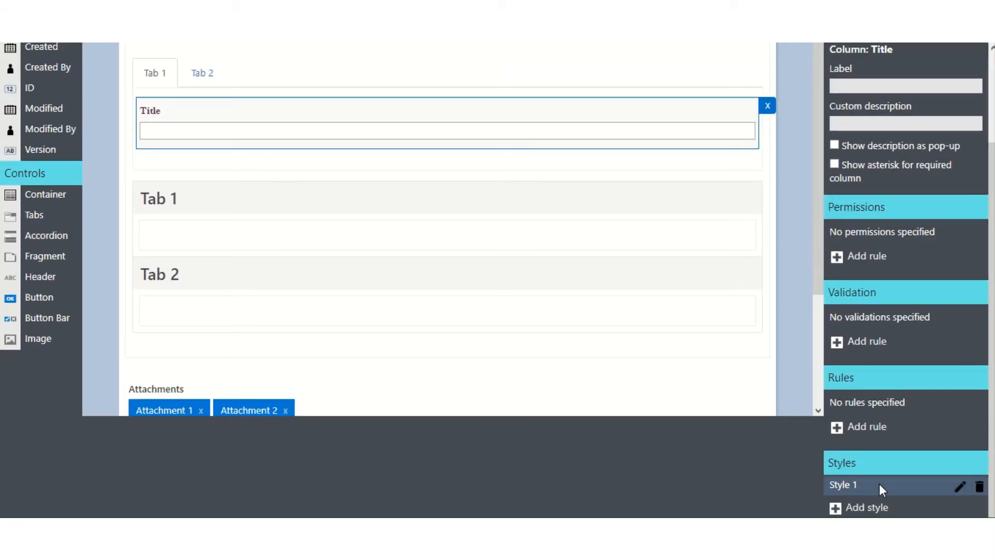
{"action": "left_click", "coordinate": [961, 487]}
{"action": "scroll", "coordinate": [565, 109], "scroll_direction": "up", "scroll_amount": 2}
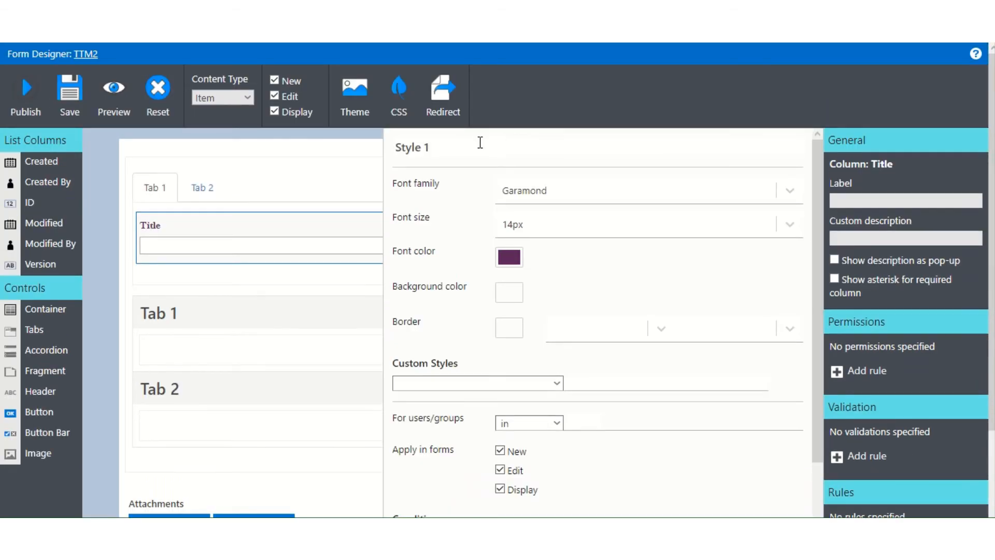
{"action": "left_click", "coordinate": [430, 148]}
{"action": "left_click_drag", "start_coordinate": [430, 148], "coordinate": [397, 149]}
{"action": "left_click", "coordinate": [463, 150]}
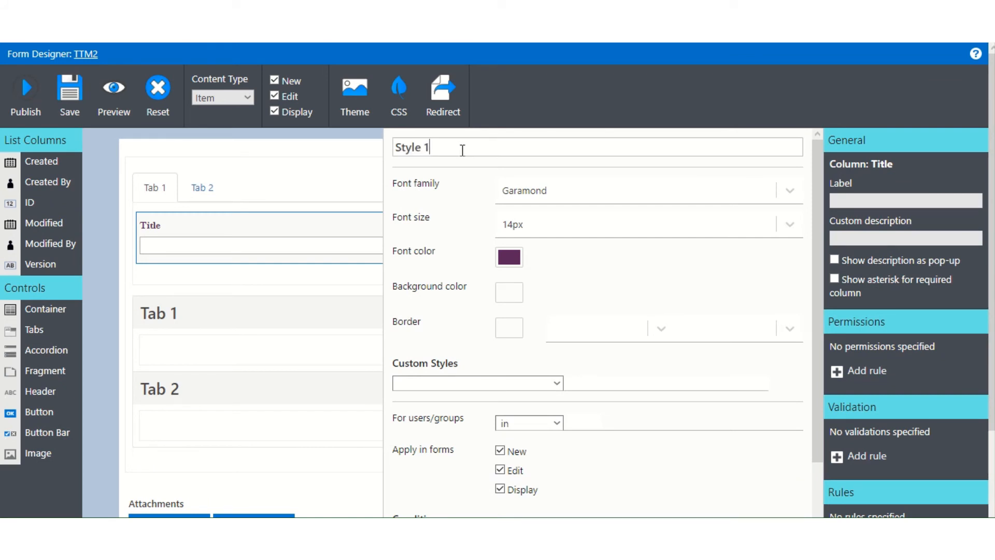
{"action": "scroll", "coordinate": [626, 189], "scroll_direction": "down", "scroll_amount": 2}
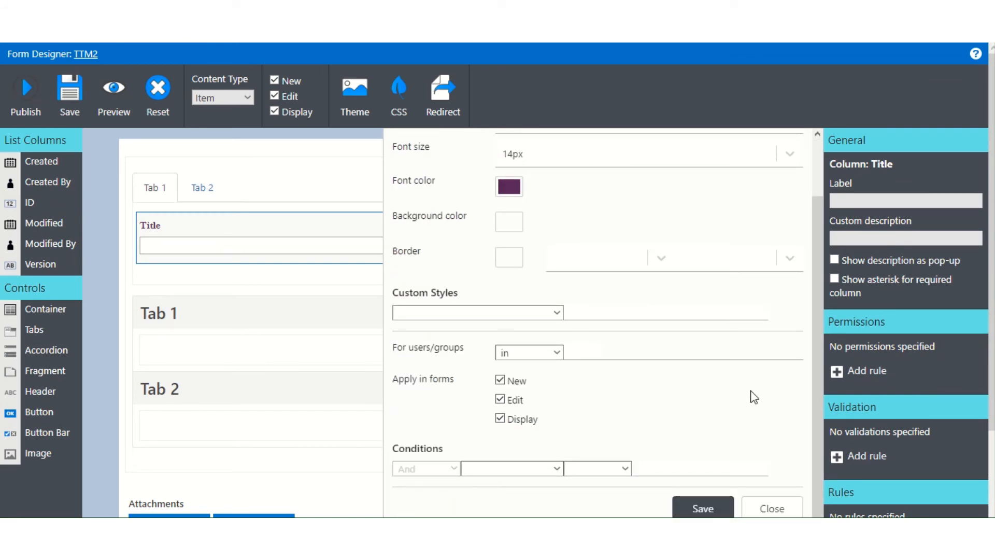
{"action": "scroll", "coordinate": [754, 397], "scroll_direction": "down", "scroll_amount": 2}
{"action": "left_click", "coordinate": [702, 436]}
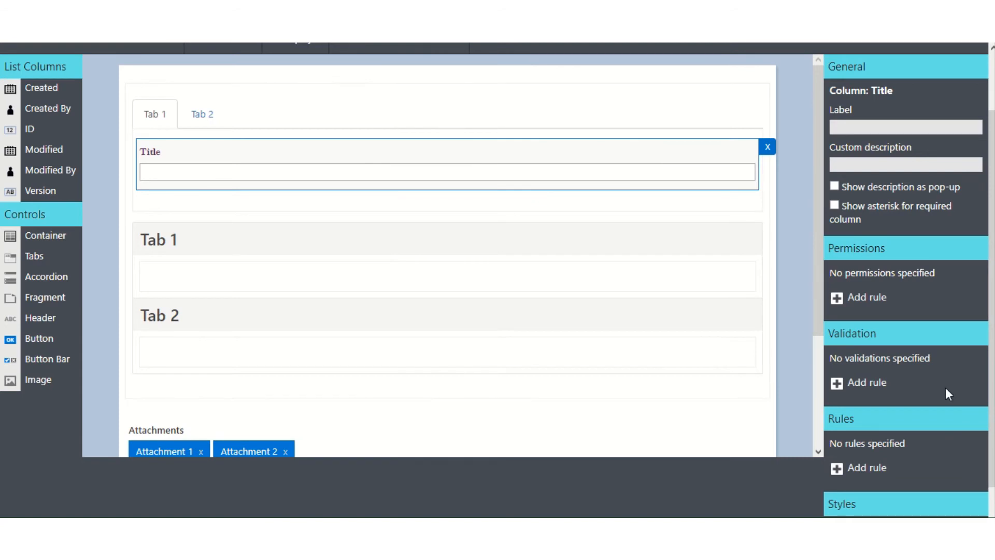
- Delete Style 1 from the Title column
{"action": "scroll", "coordinate": [946, 404], "scroll_direction": "down", "scroll_amount": 1}
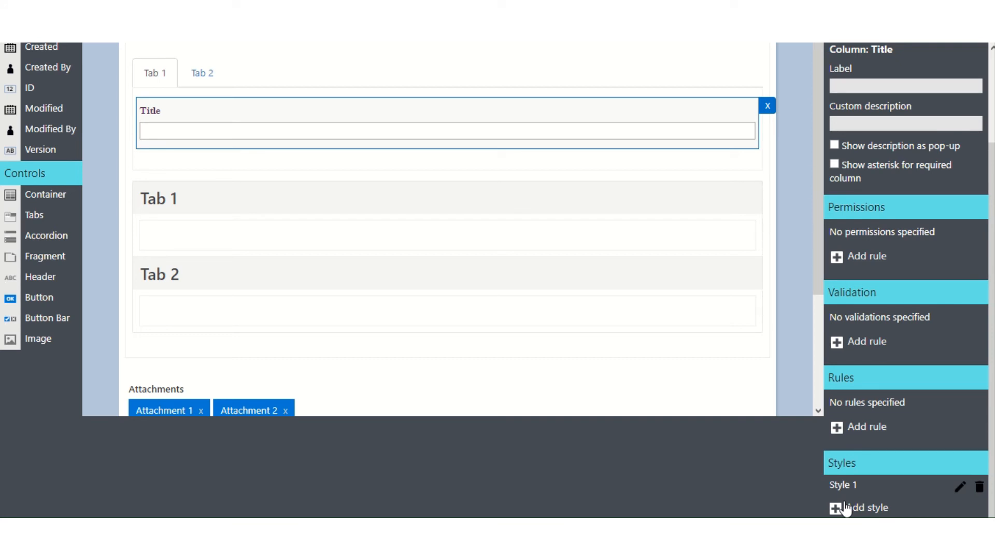
{"action": "left_click", "coordinate": [979, 487]}
{"action": "scroll", "coordinate": [595, 397], "scroll_direction": "up", "scroll_amount": 2}
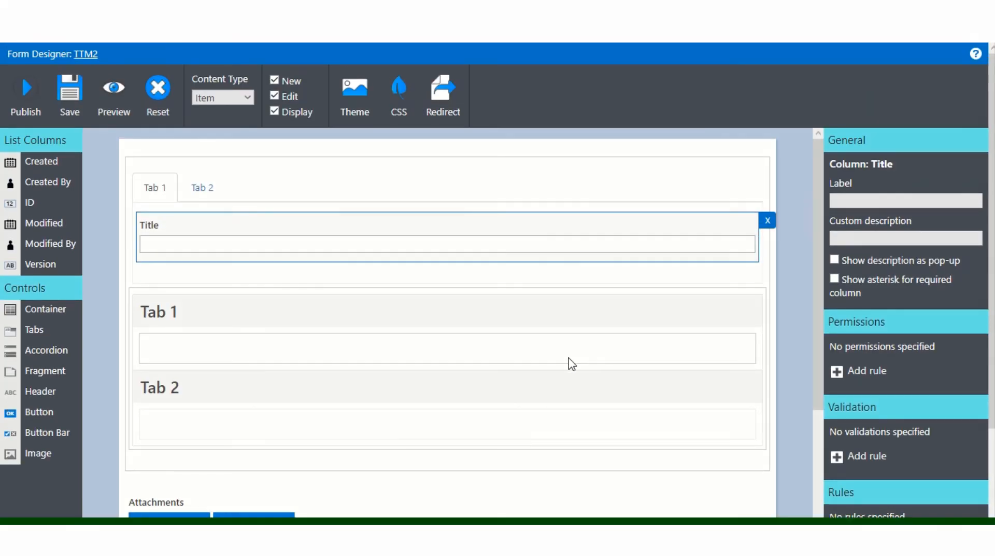